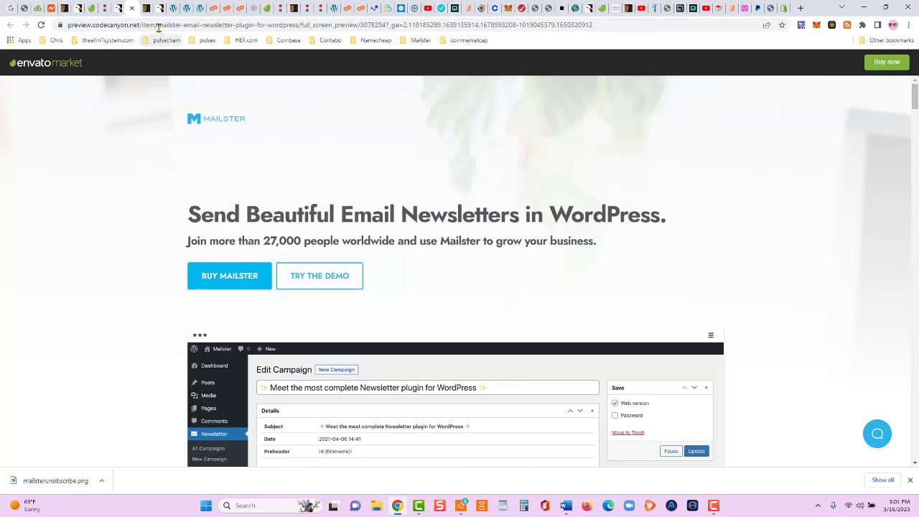
pyautogui.click(116, 12)
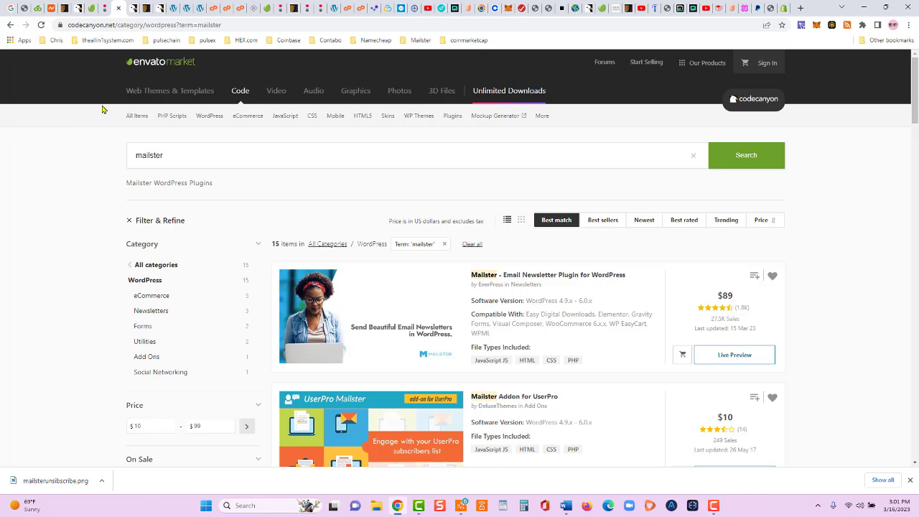
pyautogui.moveTo(212, 119)
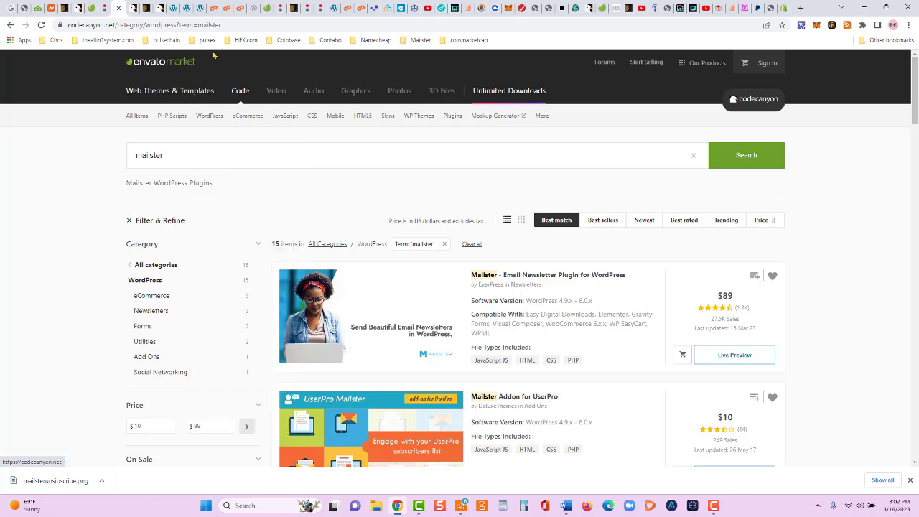
pyautogui.click(246, 24)
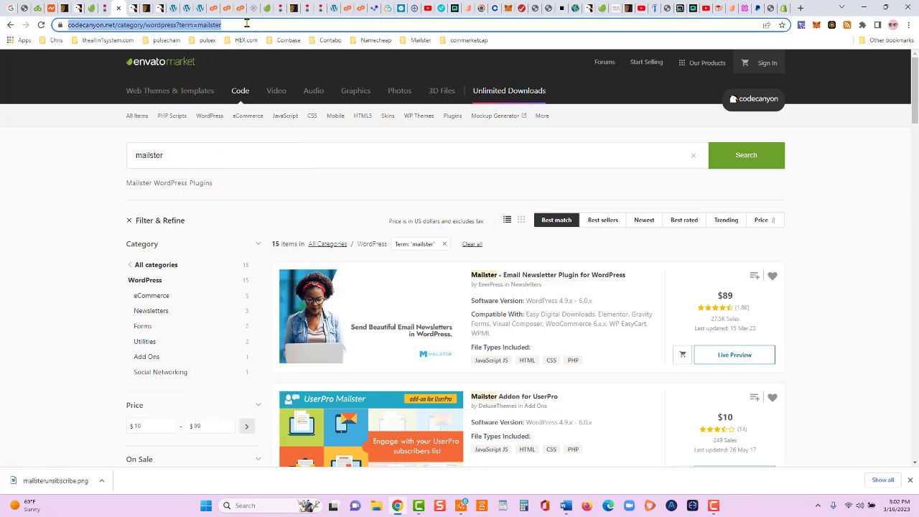
pyautogui.press('BackSpace')
pyautogui.write('https://1.envato.market/e4y2n1')
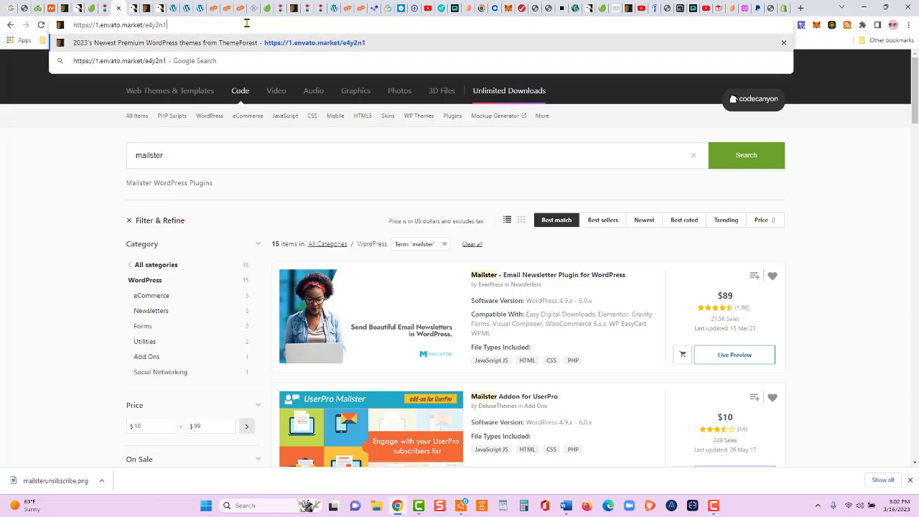
pyautogui.press('Return')
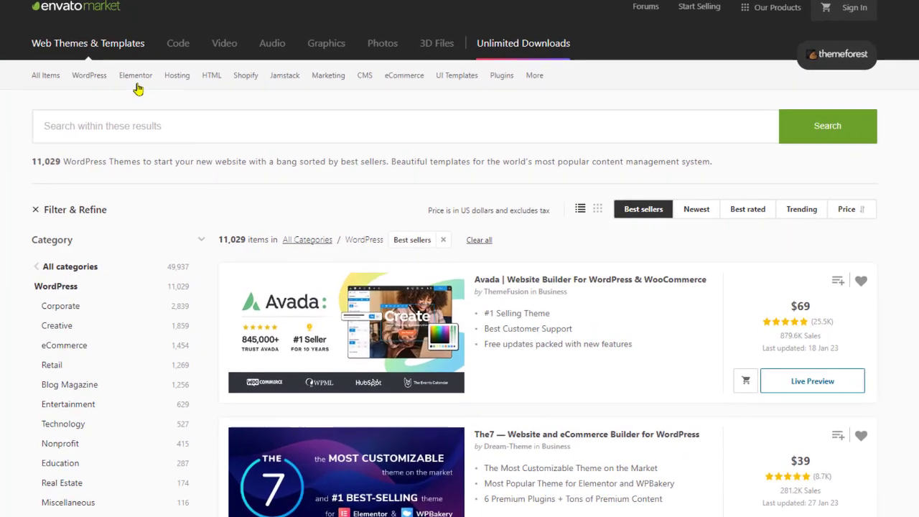
# Open the marketplace's WordPress Plugins category and run a search within it.
pyautogui.moveTo(89, 75)
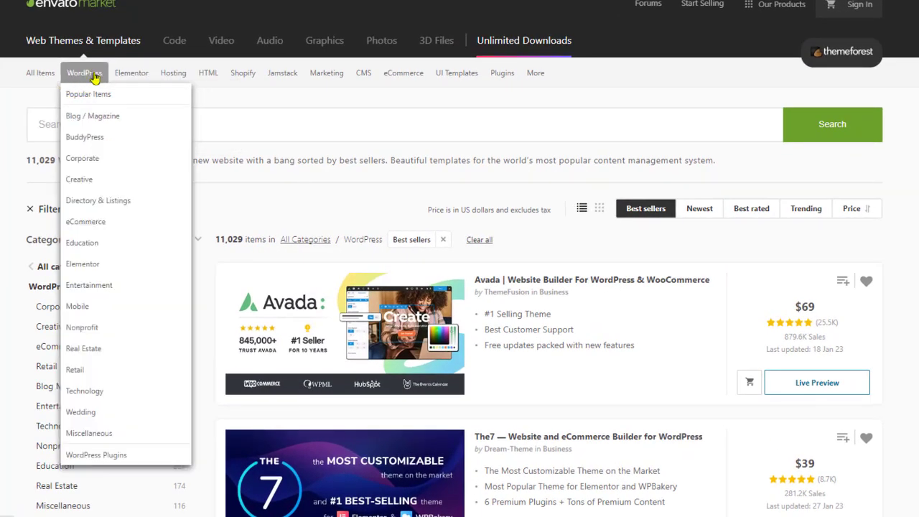
pyautogui.click(113, 456)
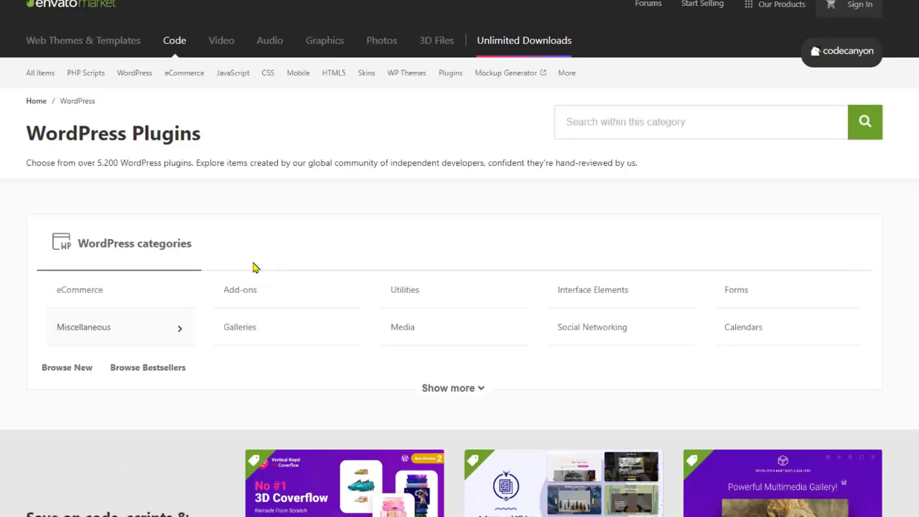
pyautogui.click(648, 122)
pyautogui.click(619, 163)
pyautogui.click(865, 124)
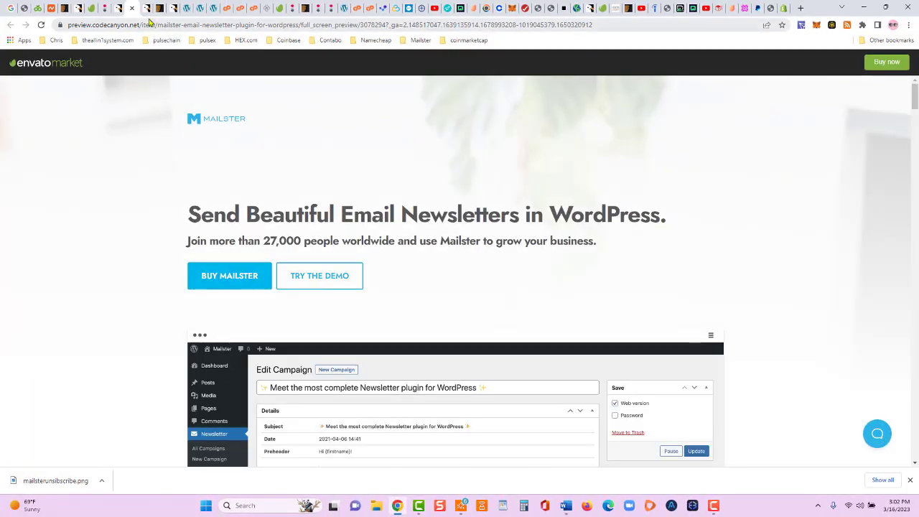
# Switch to the site's WordPress dashboard and open the Installed Plugins page in a new browser tab.
pyautogui.click(183, 12)
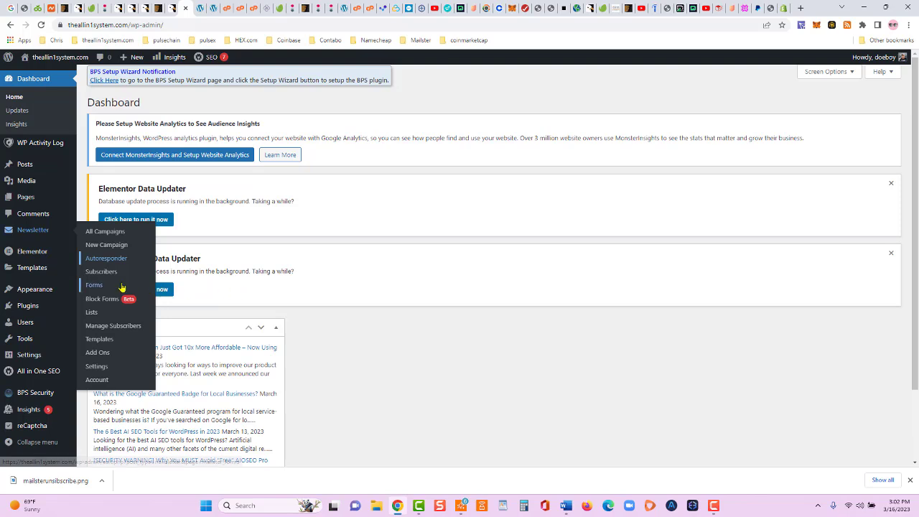
pyautogui.moveTo(47, 310)
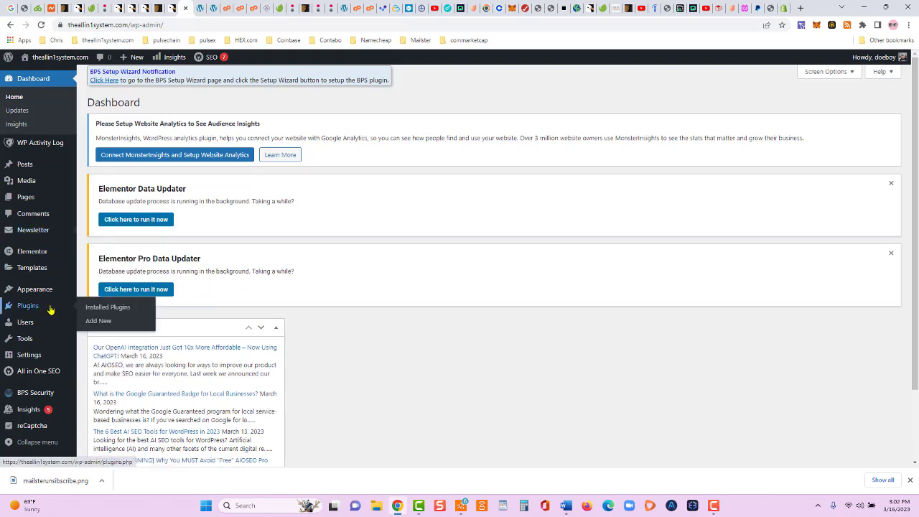
pyautogui.rightClick(99, 309)
pyautogui.click(129, 314)
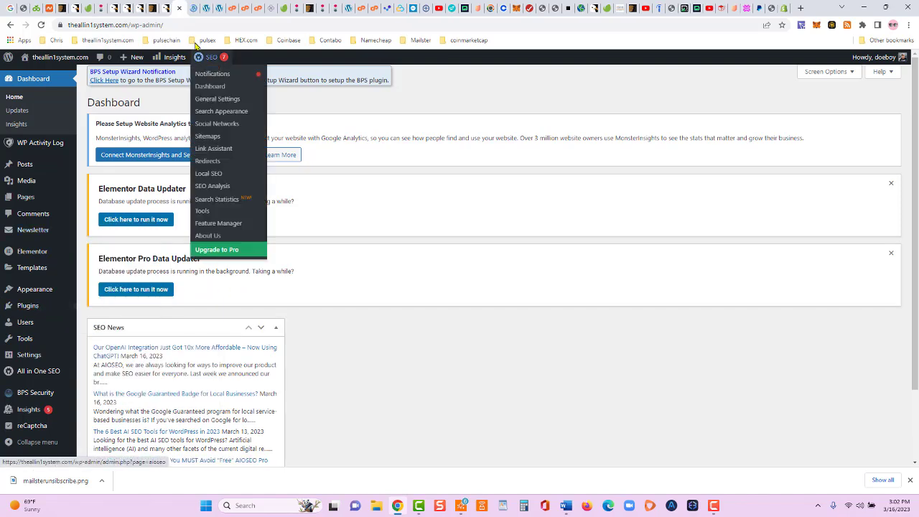
pyautogui.click(189, 8)
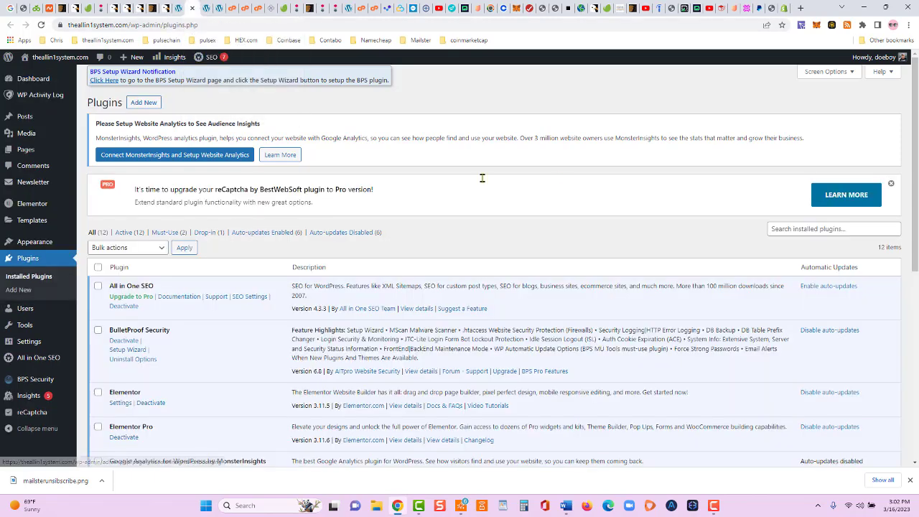
# Locate the Mailster - Email Newsletter Plugin for WordPress among the installed plugins and highlight its descriptive name.
pyautogui.scroll(-3, 868, 159)
pyautogui.scroll(-1, 433, 238)
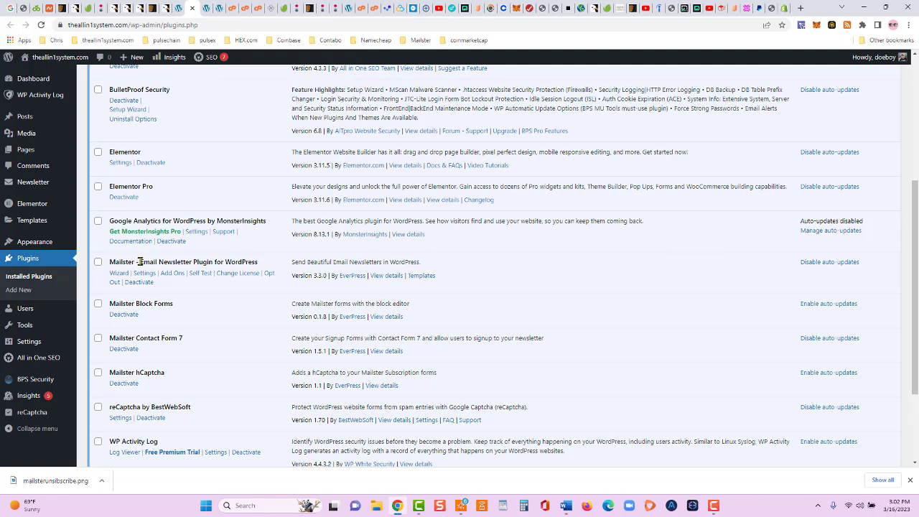
pyautogui.moveTo(140, 262); pyautogui.dragTo(259, 268)
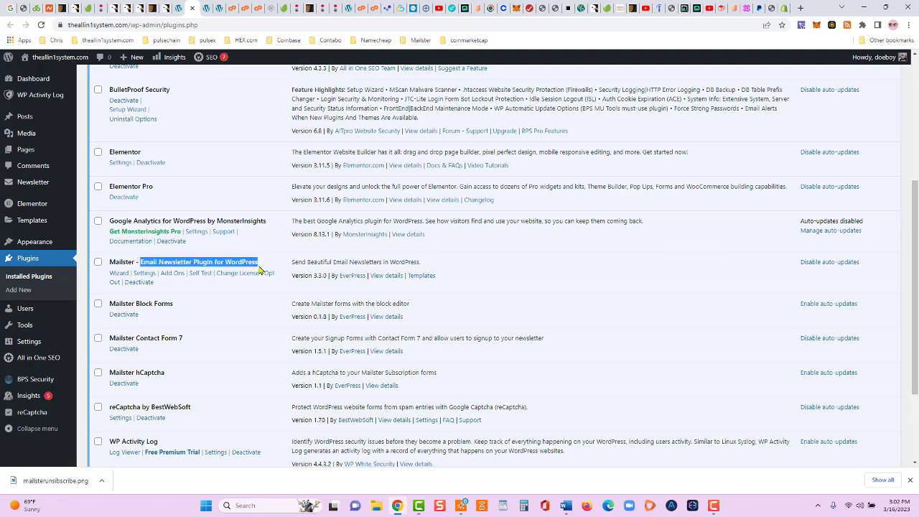
pyautogui.scroll(3, 914, 287)
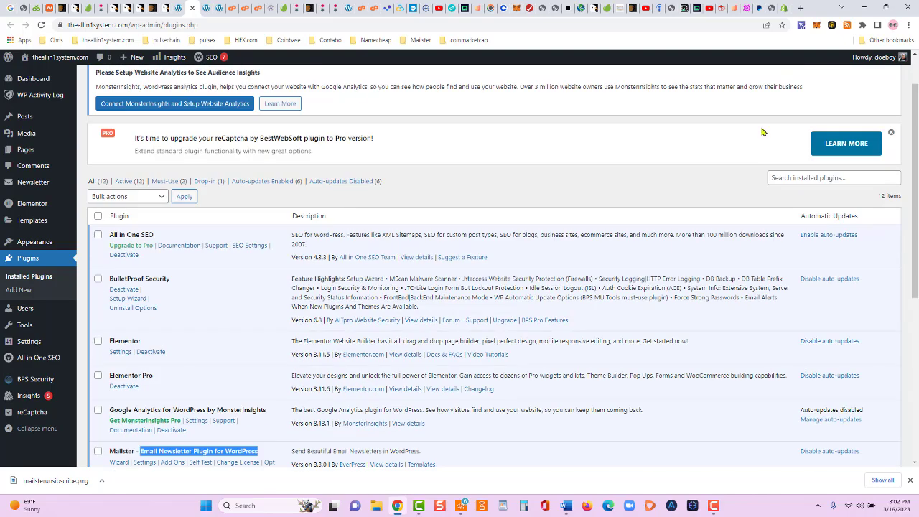
# Return to the WordPress dashboard and open the Front End section of the Newsletter settings.
pyautogui.click(179, 10)
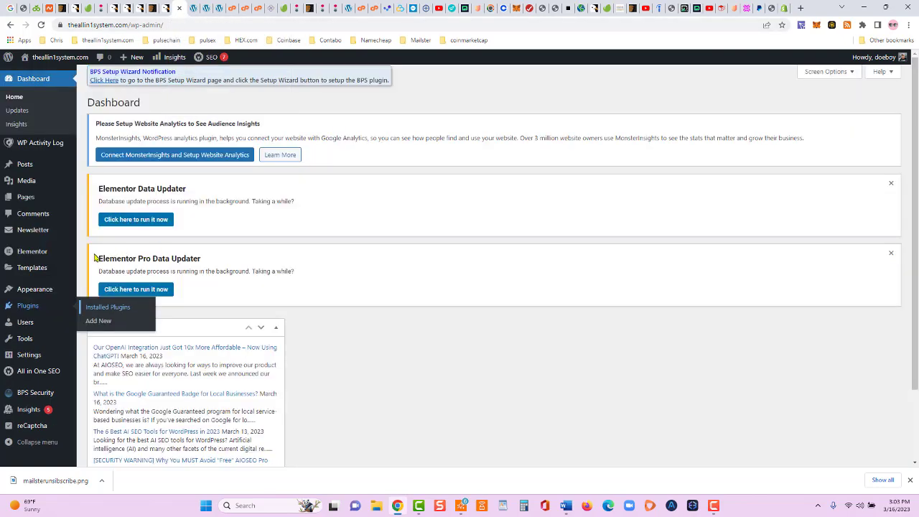
pyautogui.moveTo(49, 237)
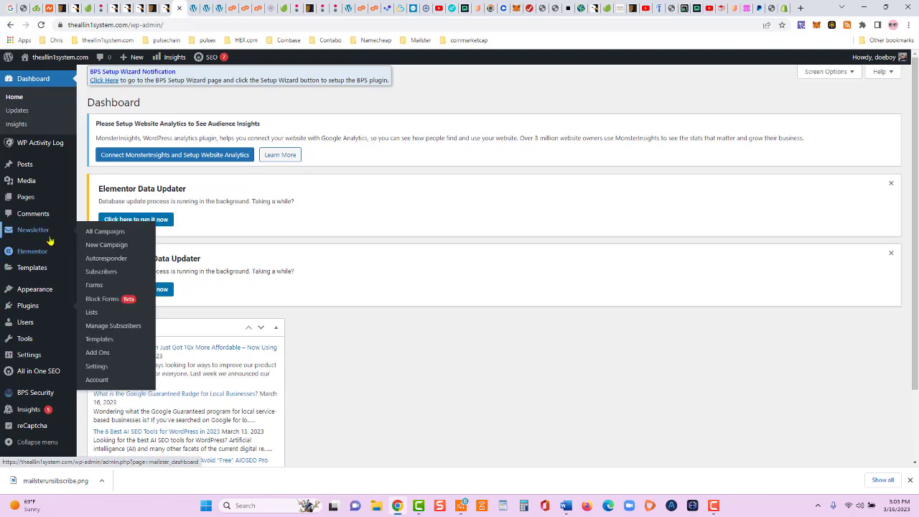
pyautogui.click(86, 260)
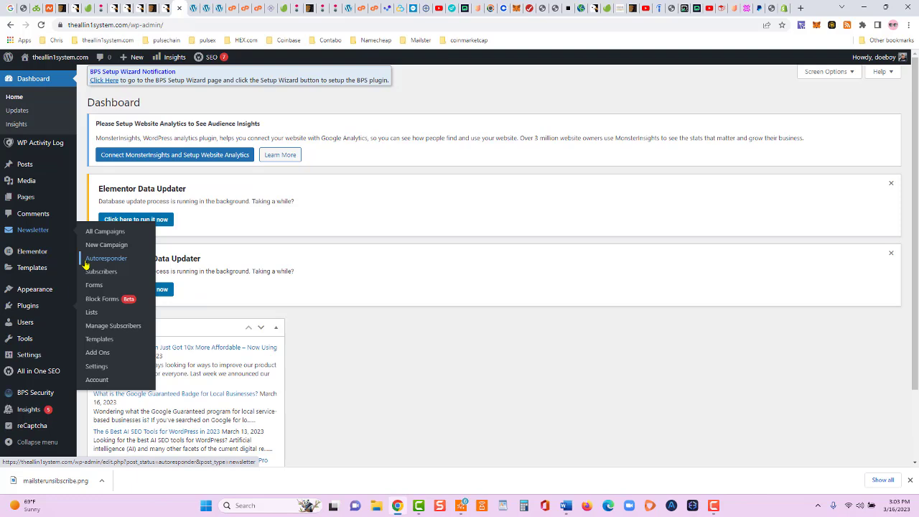
pyautogui.click(98, 368)
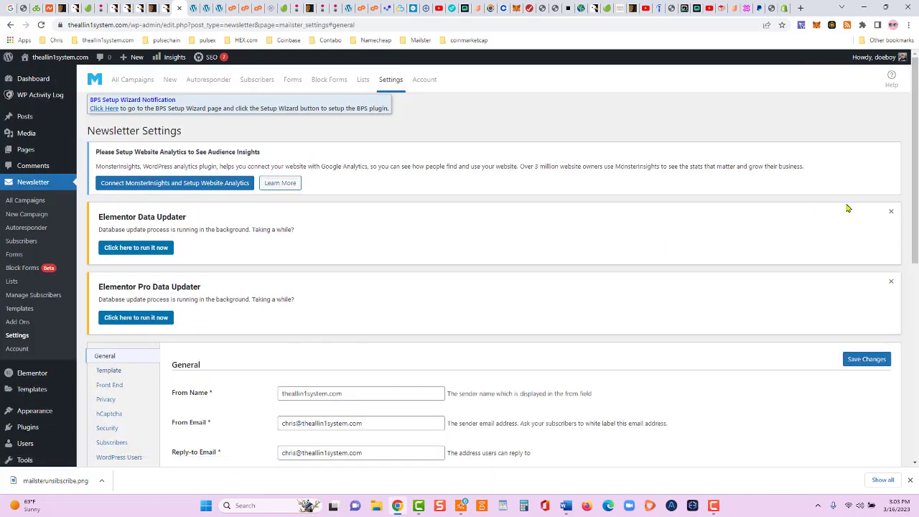
pyautogui.scroll(-3, 377, 167)
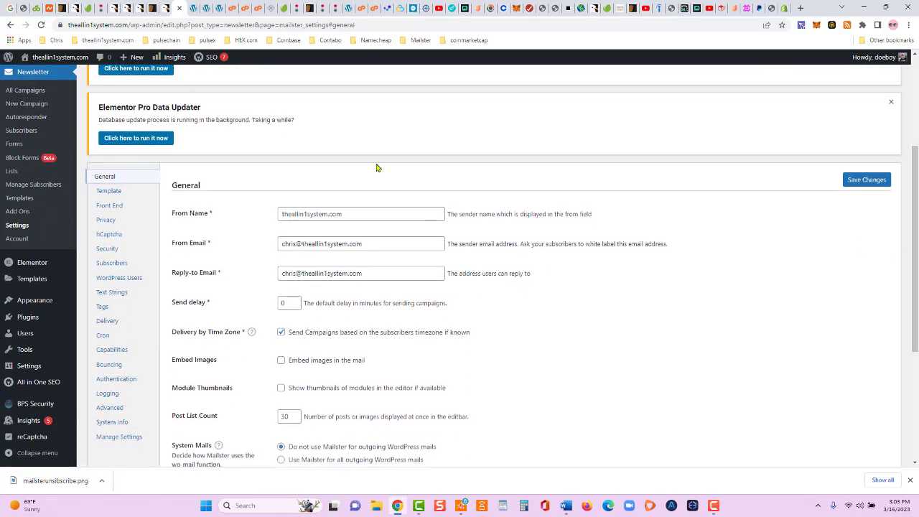
pyautogui.click(109, 207)
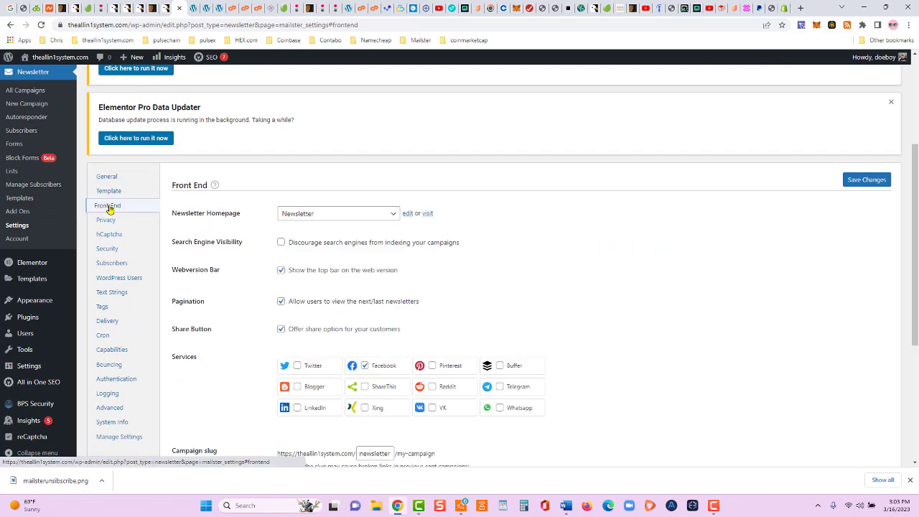
# Find the homepage slugs in the Front End settings and open the unsubscribe slug for editing.
pyautogui.scroll(-3, 720, 187)
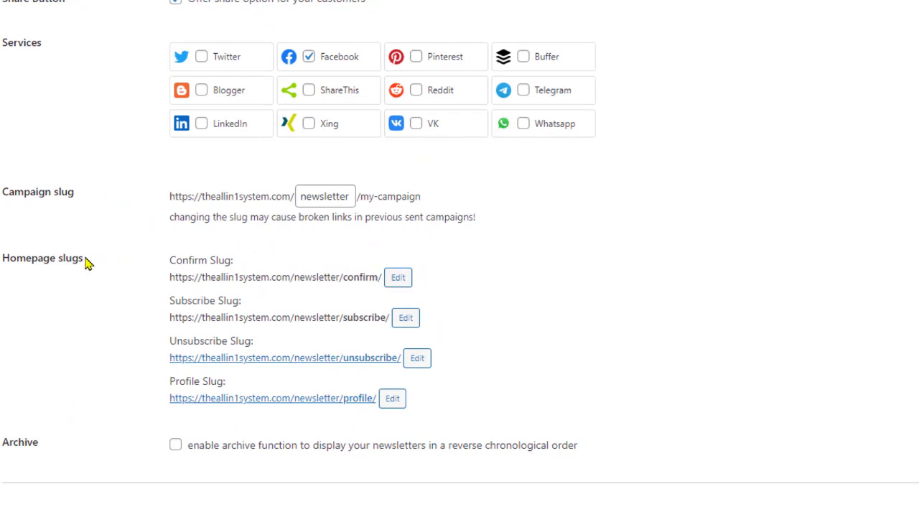
pyautogui.moveTo(85, 265); pyautogui.dragTo(7, 265)
pyautogui.click(24, 283)
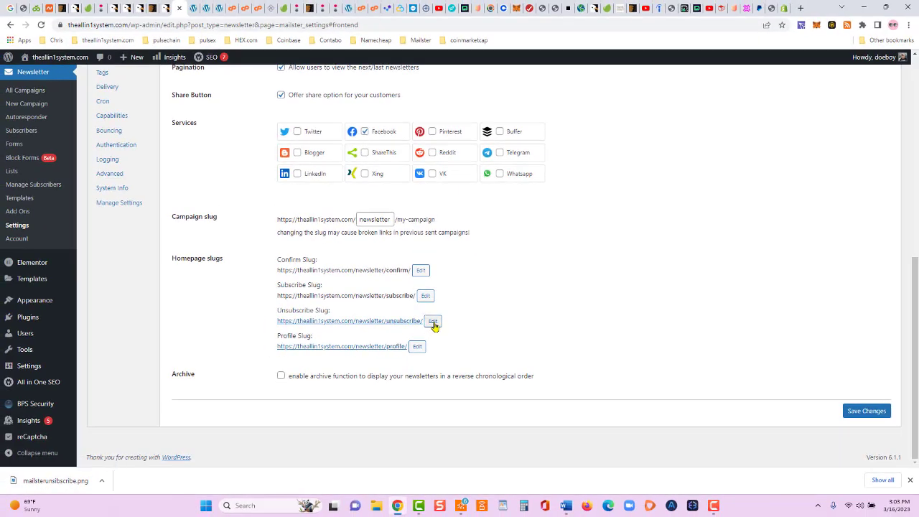
pyautogui.click(426, 339)
pyautogui.click(555, 350)
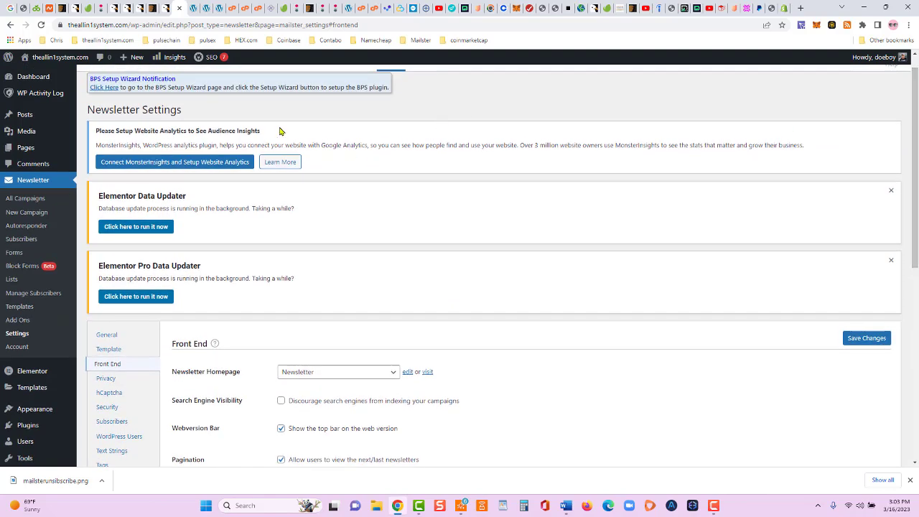
# View the autoresponder "Ebook 2 – 8 critical mistakes to avoid" and examine the unsubscribe links in its footer.
pyautogui.click(193, 9)
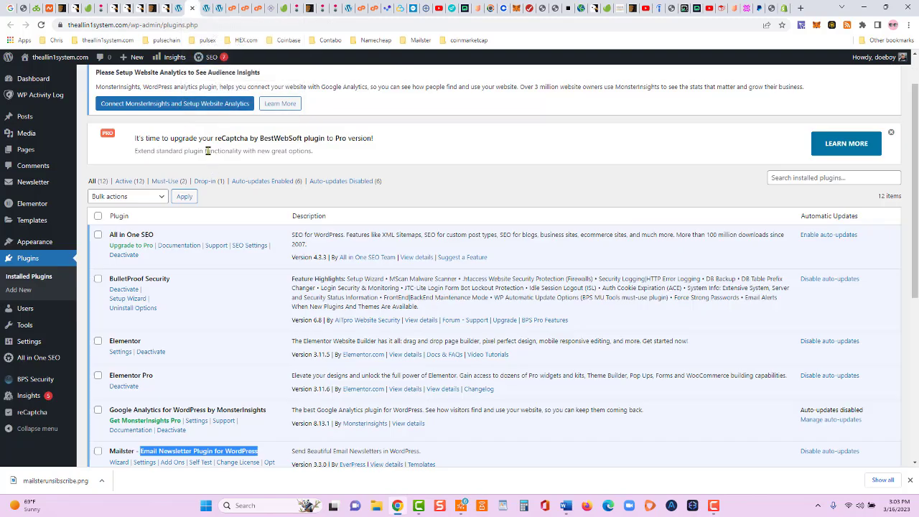
pyautogui.click(208, 10)
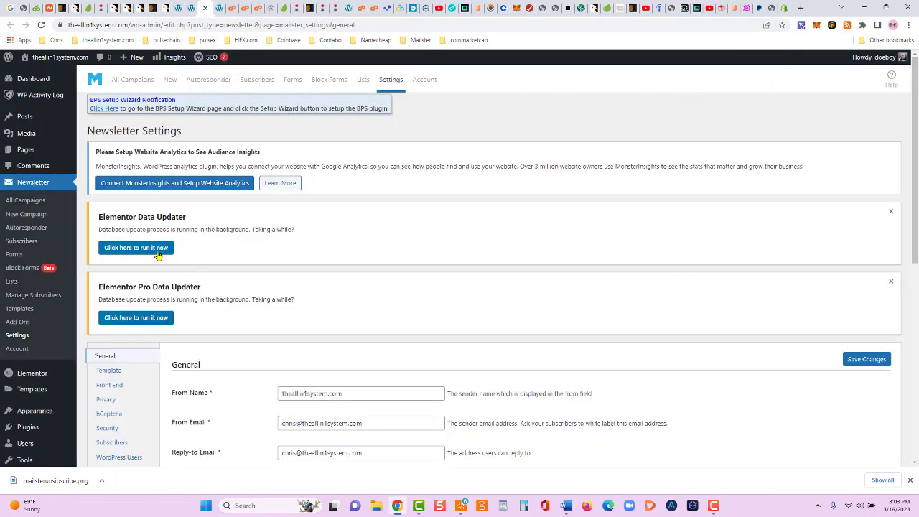
pyautogui.click(34, 229)
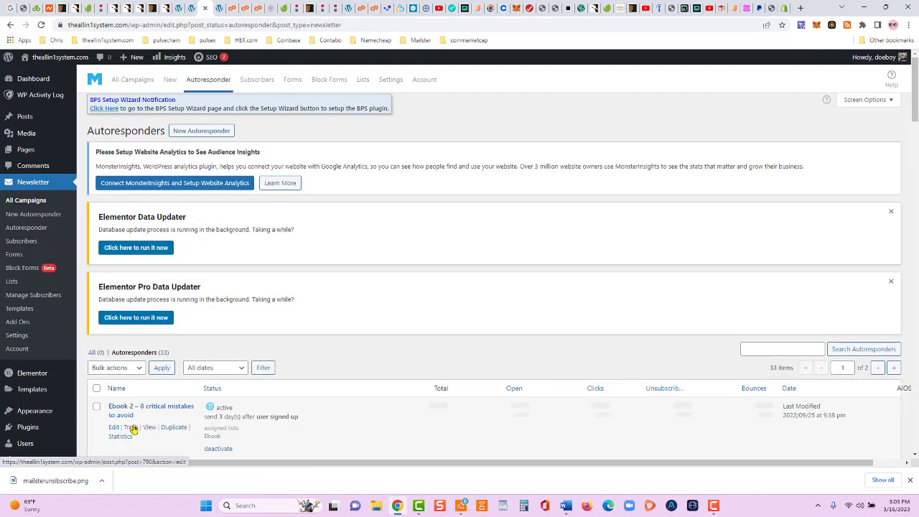
pyautogui.click(149, 429)
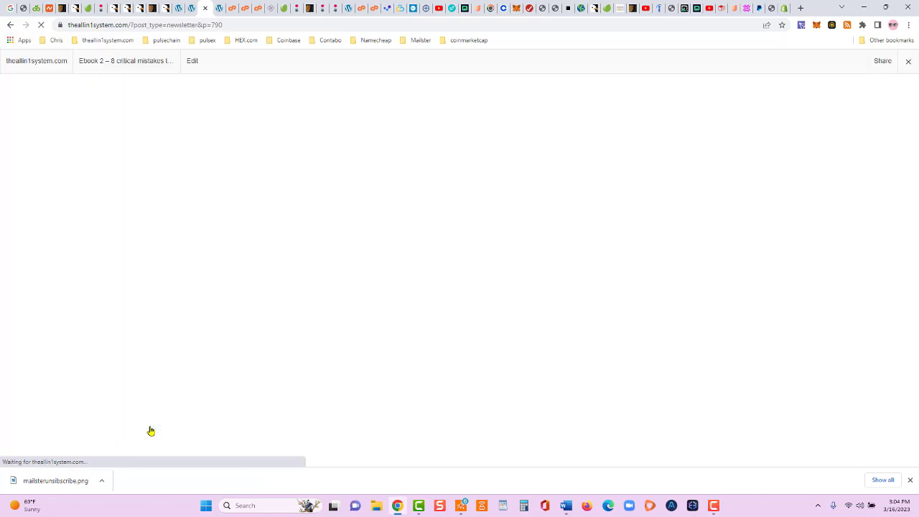
pyautogui.scroll(-1, 907, 172)
pyautogui.scroll(-3, 460, 272)
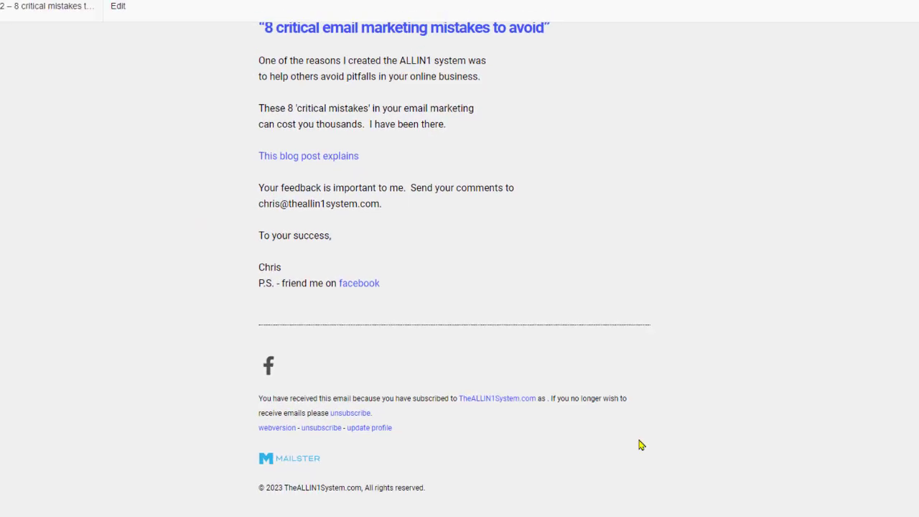
pyautogui.scroll(3, 566, 143)
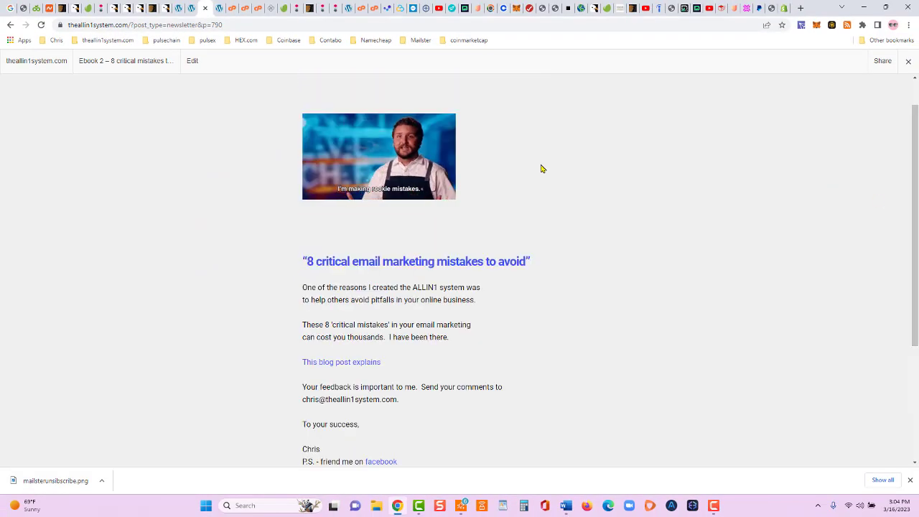
# Return to the Newsletter Front End settings and review the homepage slugs and the other front-end options.
pyautogui.click(191, 13)
pyautogui.click(172, 8)
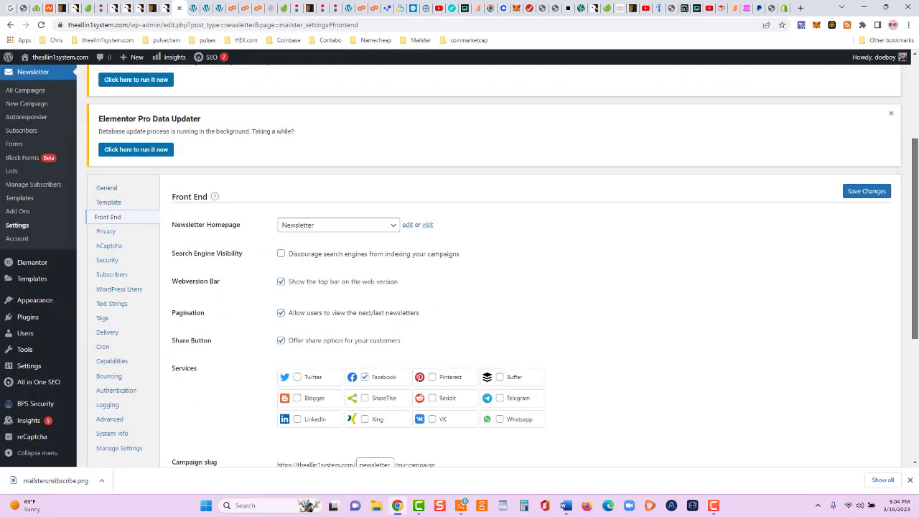
pyautogui.scroll(-3, 606, 346)
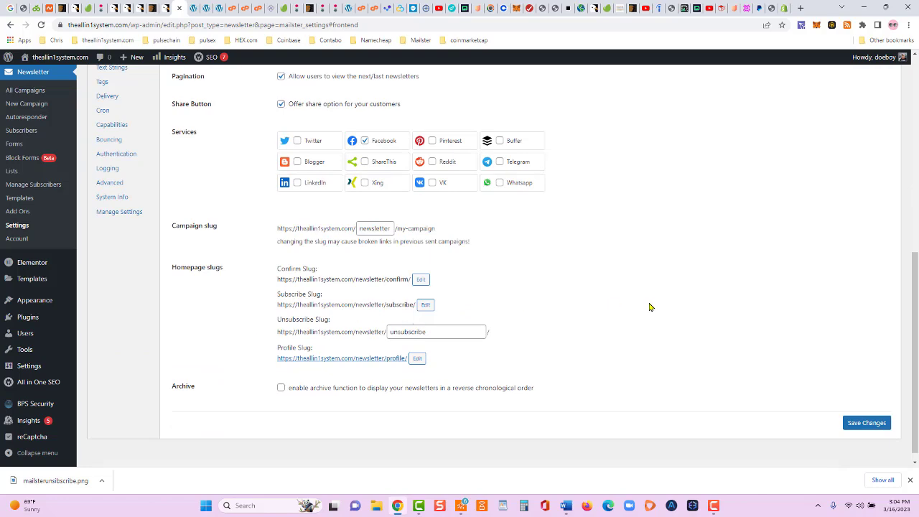
pyautogui.scroll(10, 872, 322)
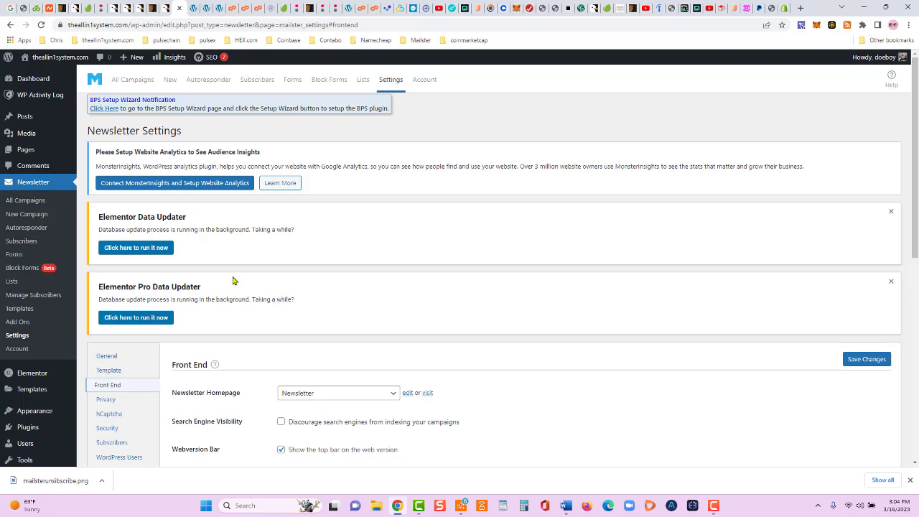
pyautogui.scroll(-3, 121, 281)
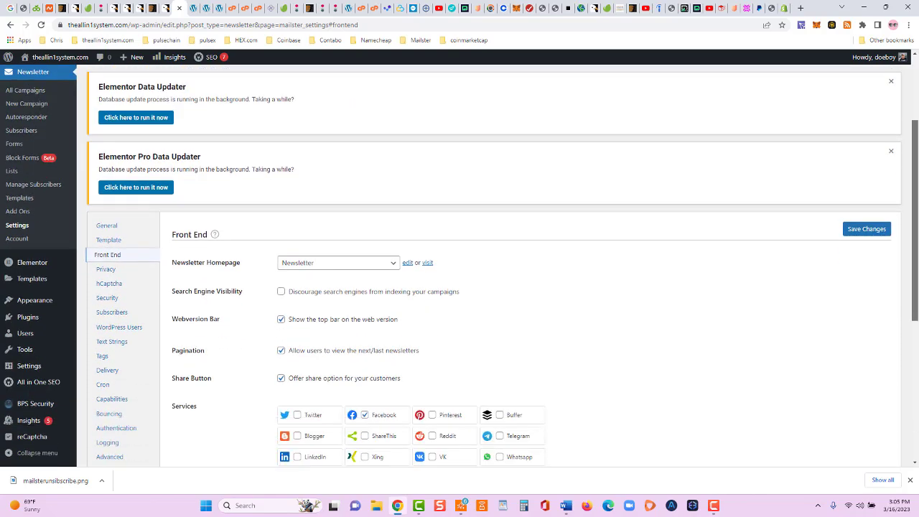
pyautogui.scroll(-3, 119, 287)
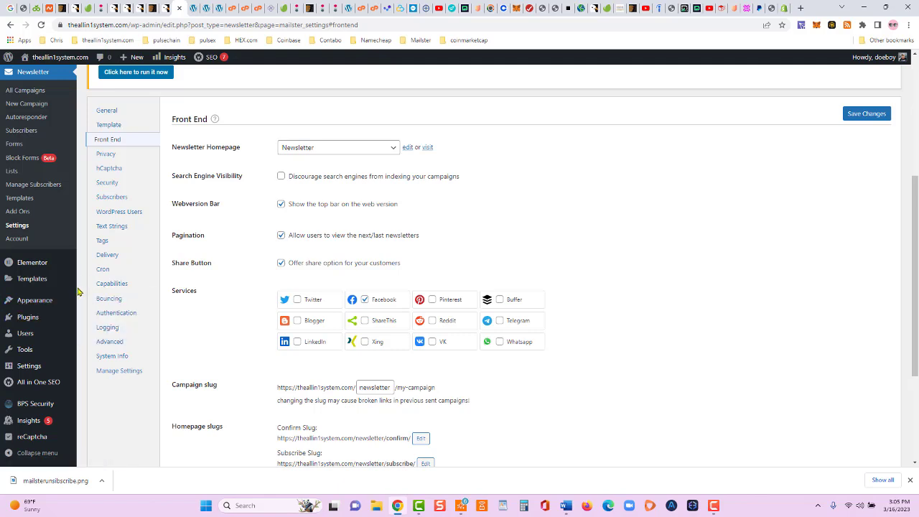
# Open the Delivery section of the Newsletter settings and review the sending limits and the SMTP delivery method.
pyautogui.click(108, 257)
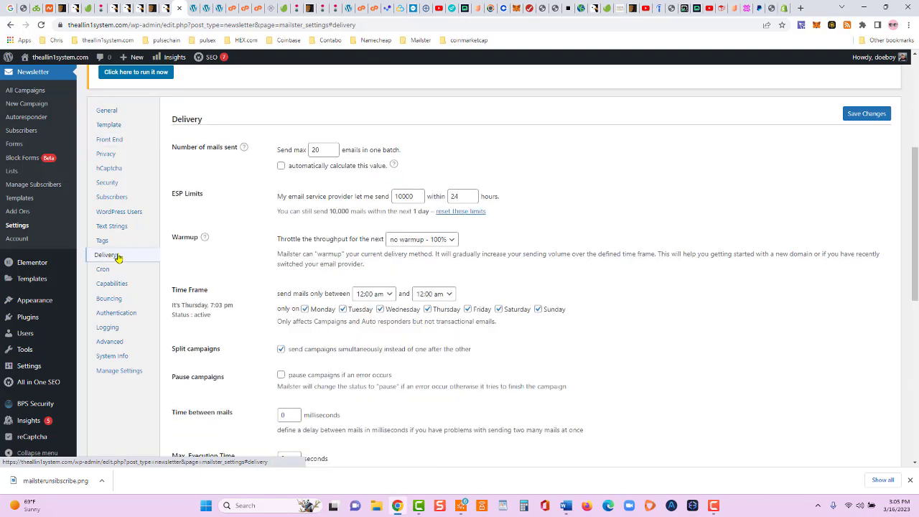
pyautogui.scroll(-4, 732, 232)
pyautogui.scroll(-3, 474, 266)
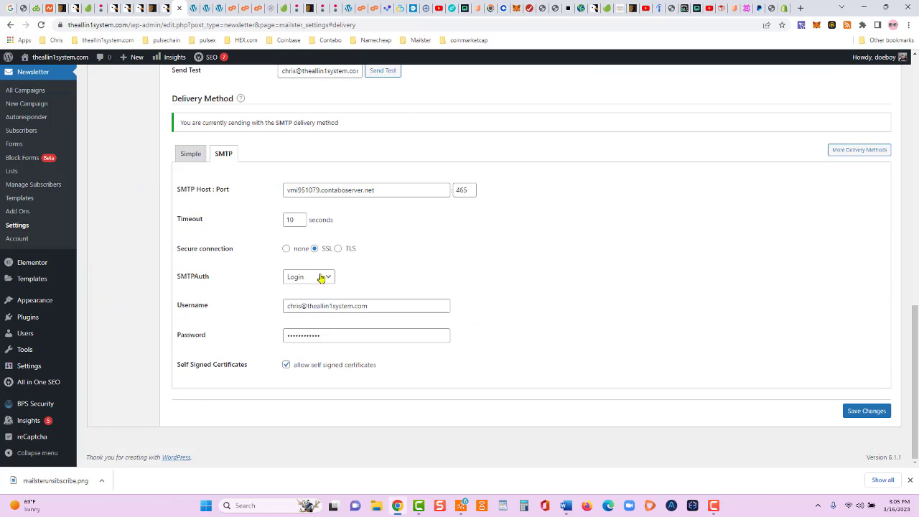
pyautogui.moveTo(916, 355); pyautogui.dragTo(916, 115)
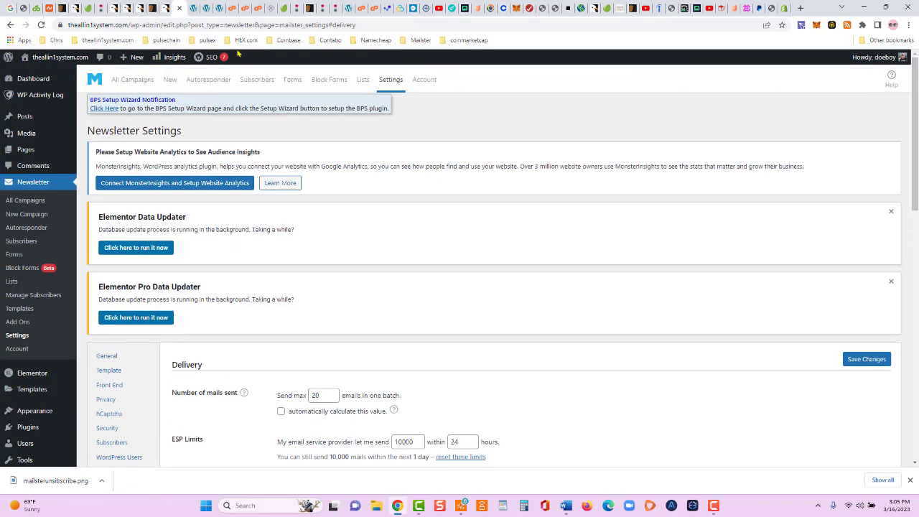
# Look at the webmail login page and the installed plugins list in the other open browser tabs.
pyautogui.click(260, 13)
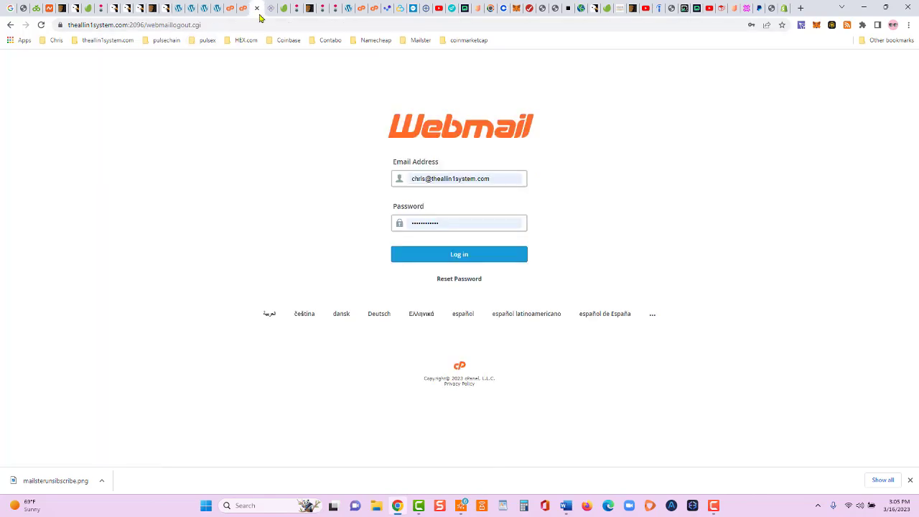
pyautogui.click(192, 13)
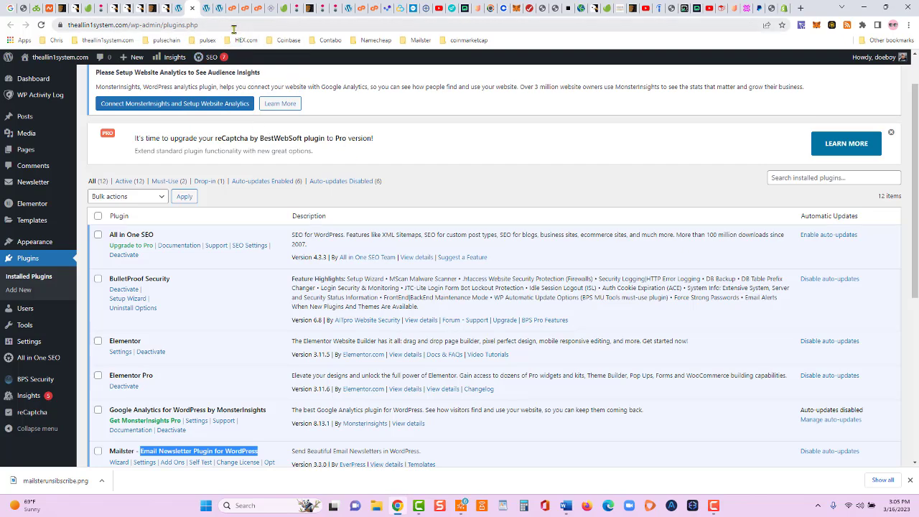
pyautogui.click(165, 9)
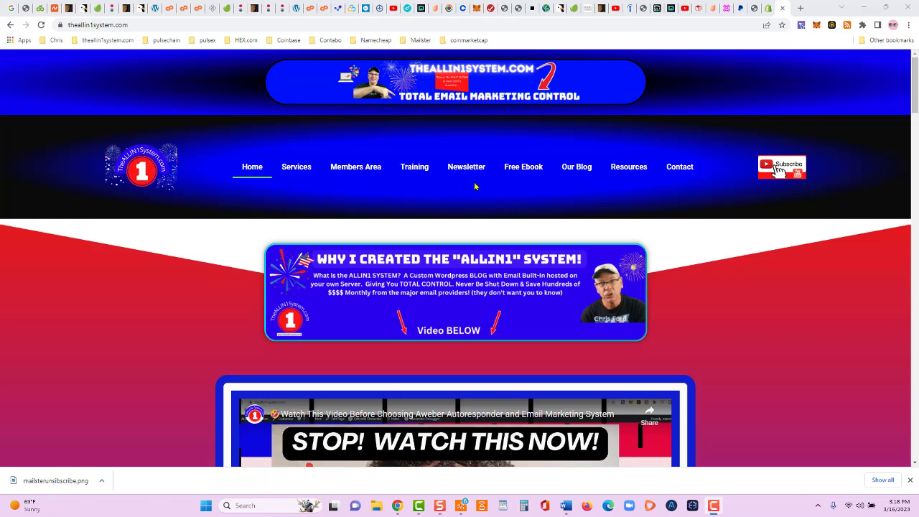
# Open the site's Free Ebook page and review its email sign-up form and the newsletter subscription form in the footer.
pyautogui.click(525, 172)
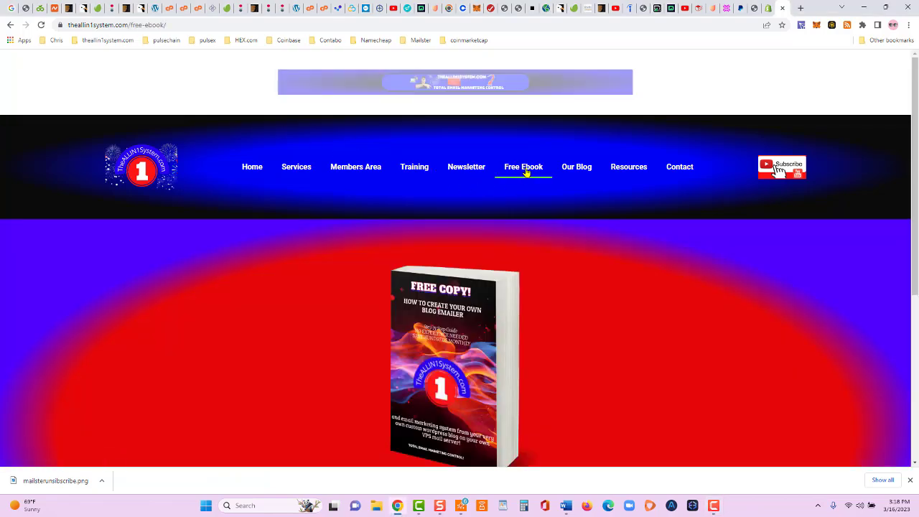
pyautogui.scroll(-2, 916, 262)
pyautogui.scroll(-1, 916, 262)
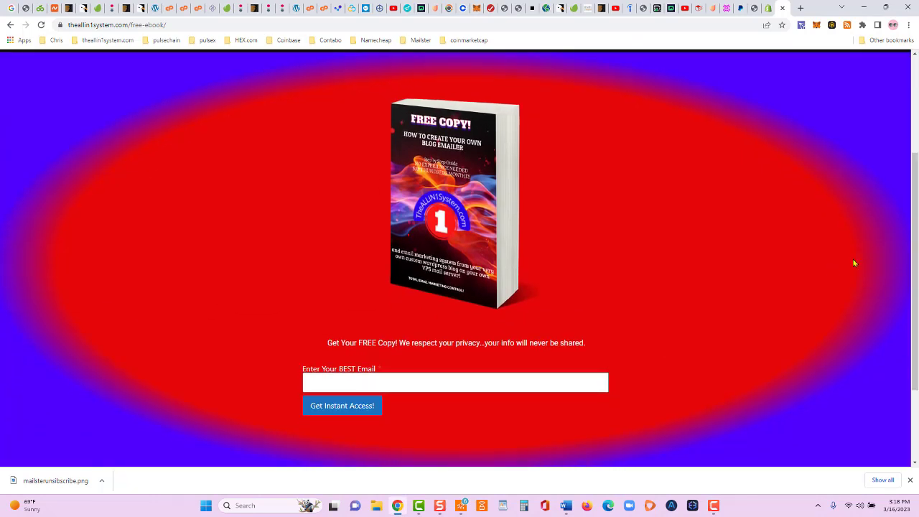
pyautogui.scroll(-2, 916, 338)
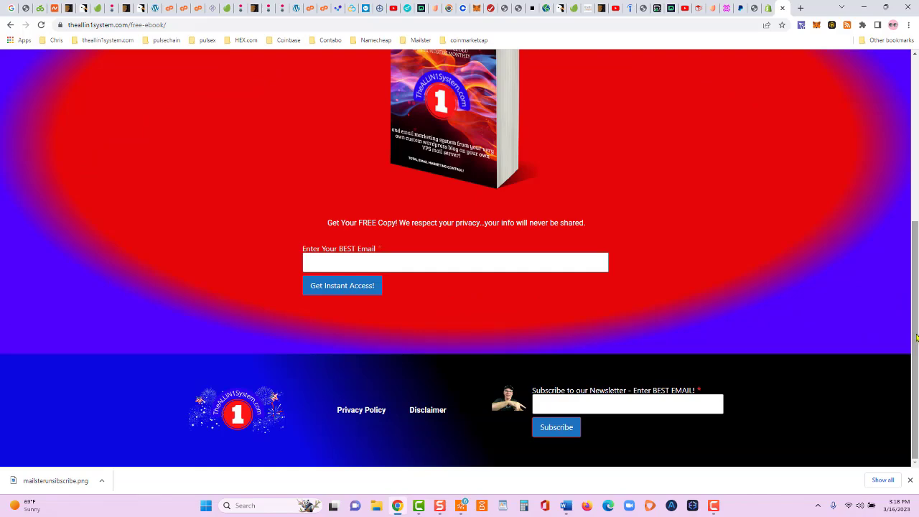
pyautogui.scroll(4, 916, 337)
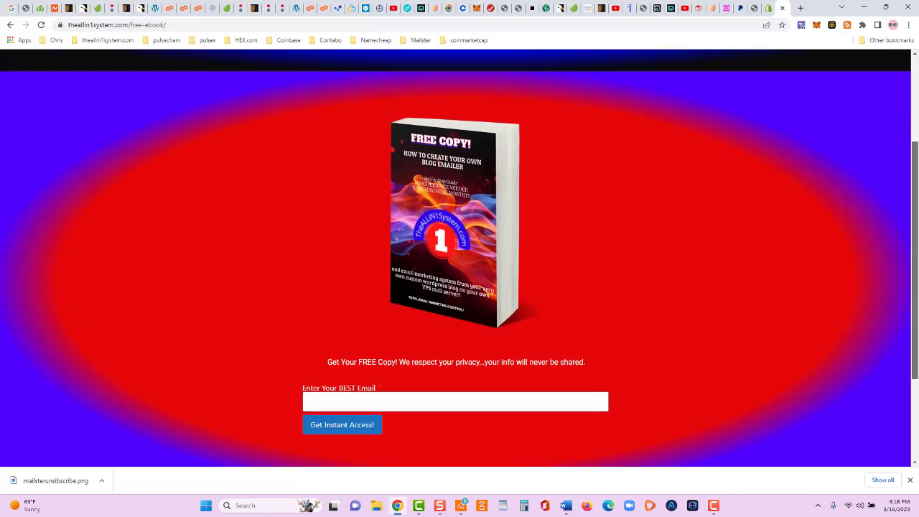
pyautogui.scroll(2, 915, 287)
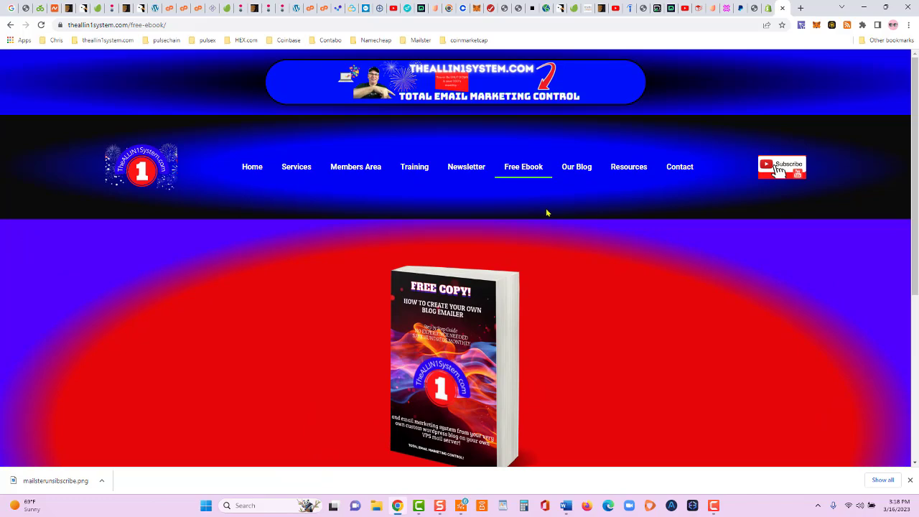
# Review the Bronze, Silver and Gold packages on the Services page, and open the Contact page.
pyautogui.click(303, 170)
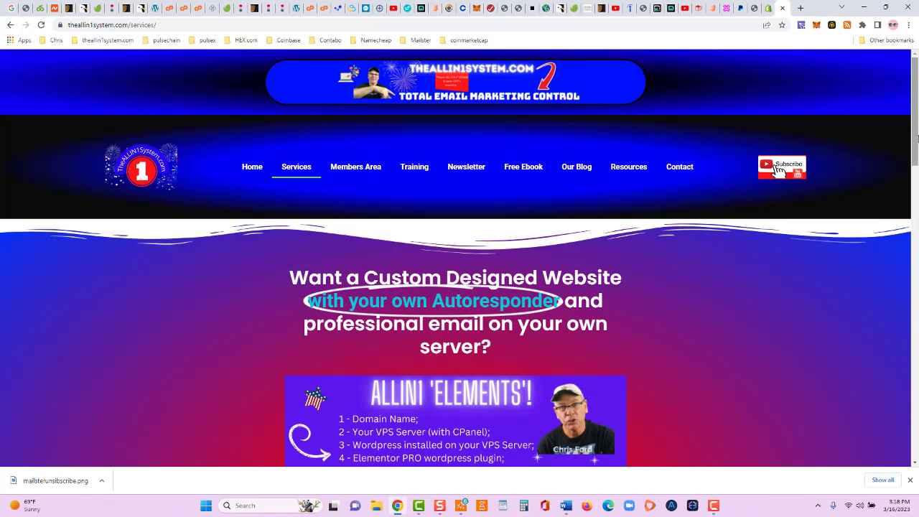
pyautogui.moveTo(917, 131); pyautogui.dragTo(890, 289)
pyautogui.moveTo(278, 269)
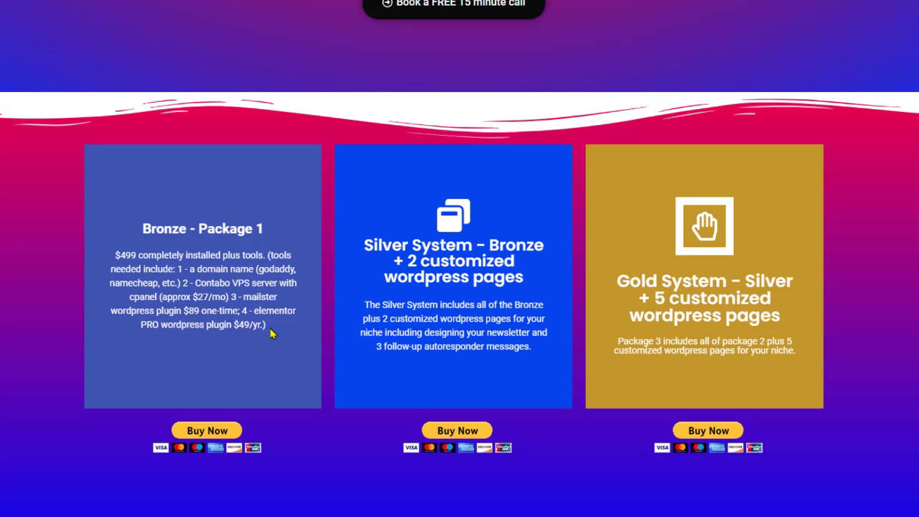
pyautogui.moveTo(383, 221)
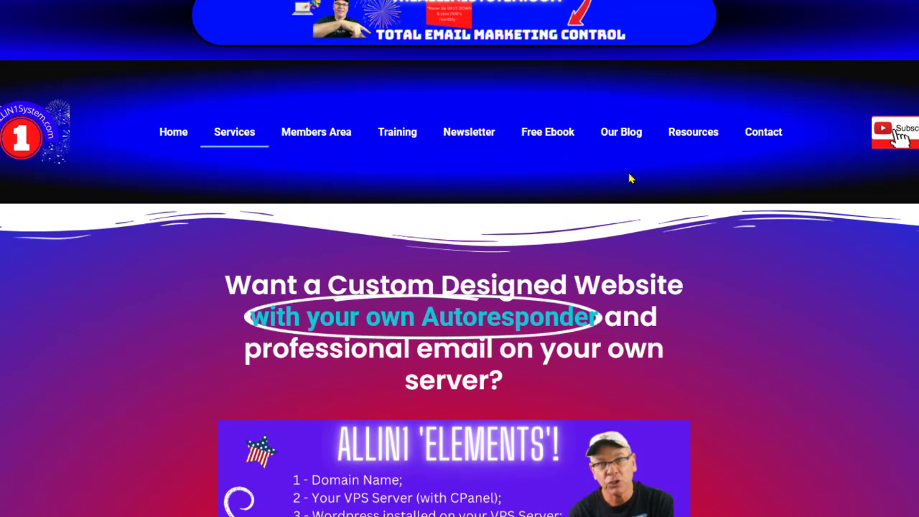
pyautogui.click(763, 134)
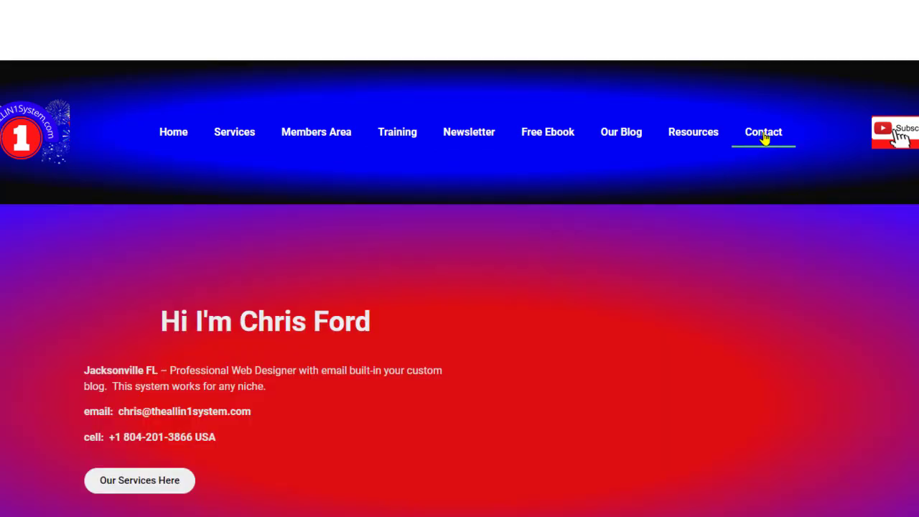